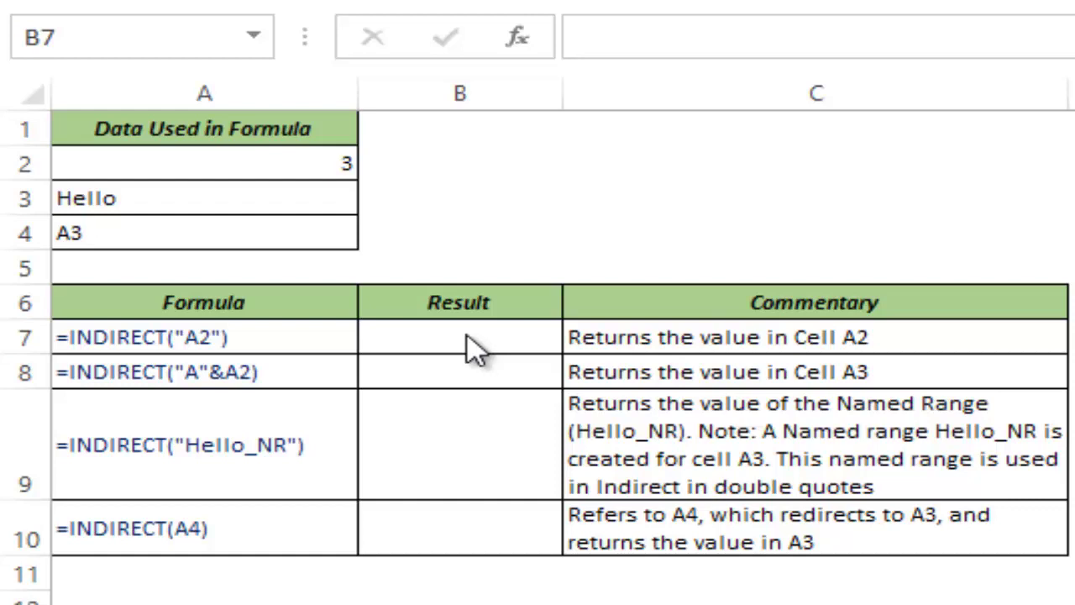
Enter =INDIRECT("A2") in cell B7 so it returns 3.
click(489, 340)
text(=ind)
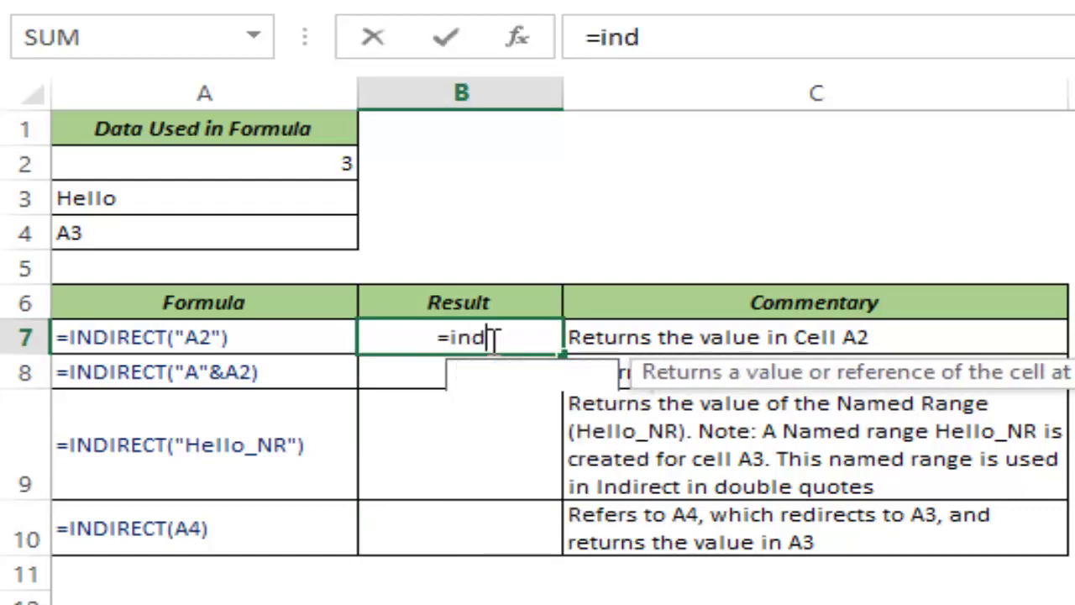
key(Tab)
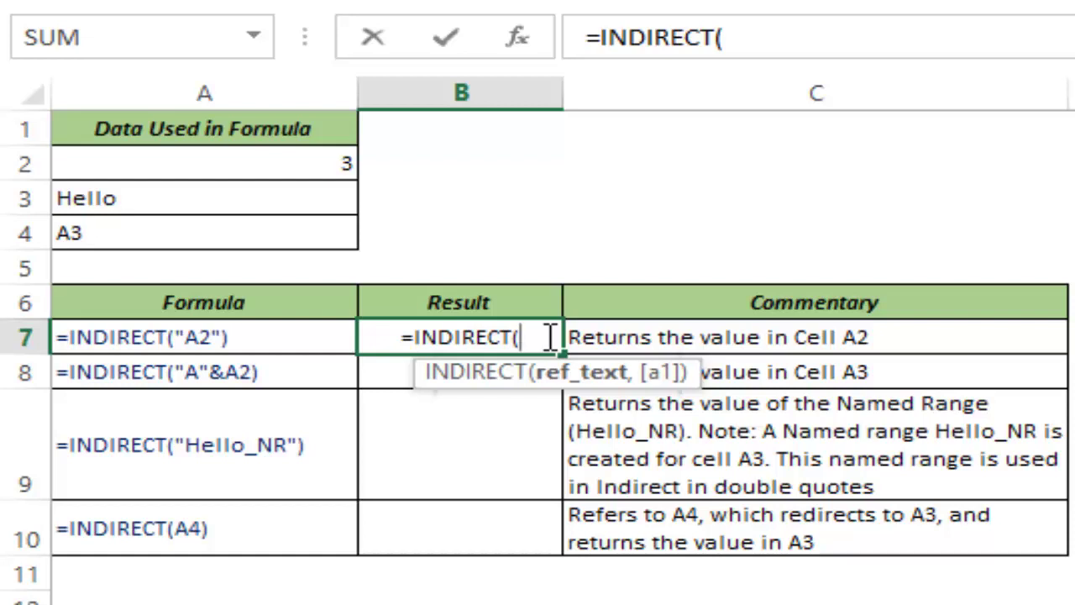
text("A)
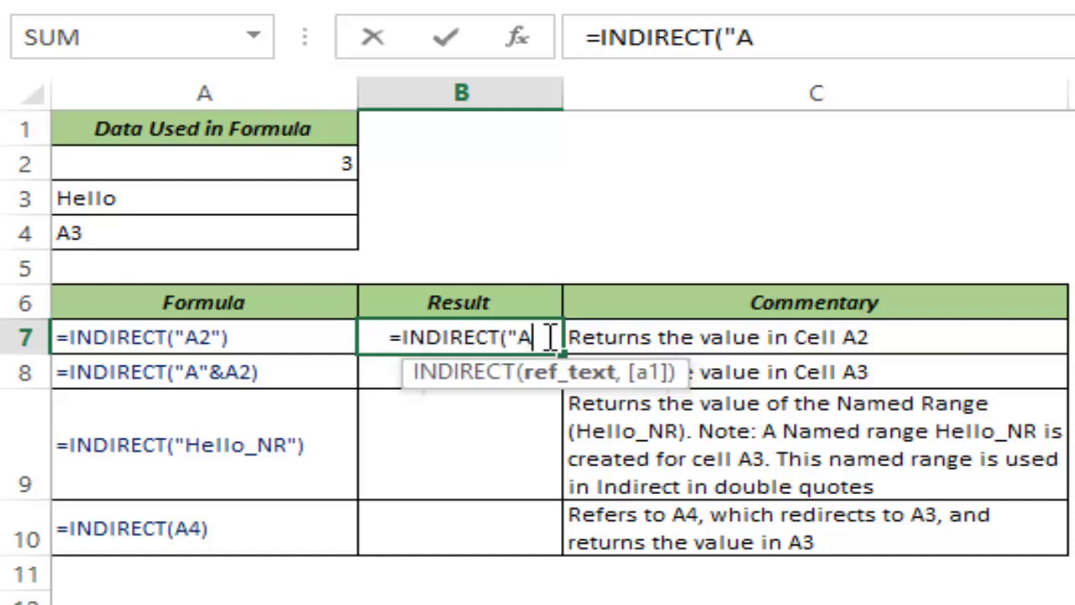
text(2"))
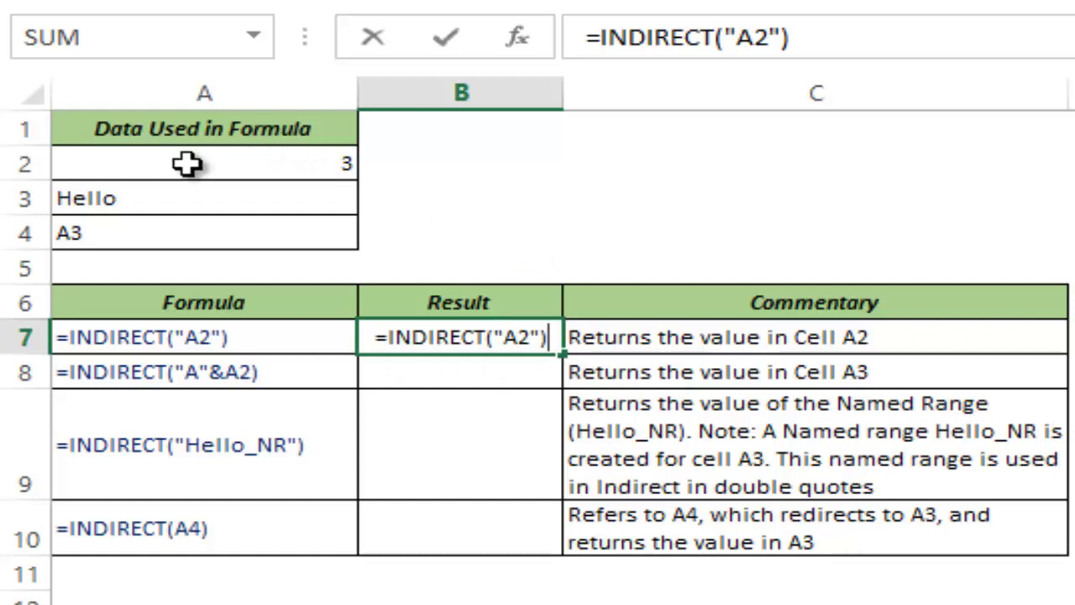
click(482, 351)
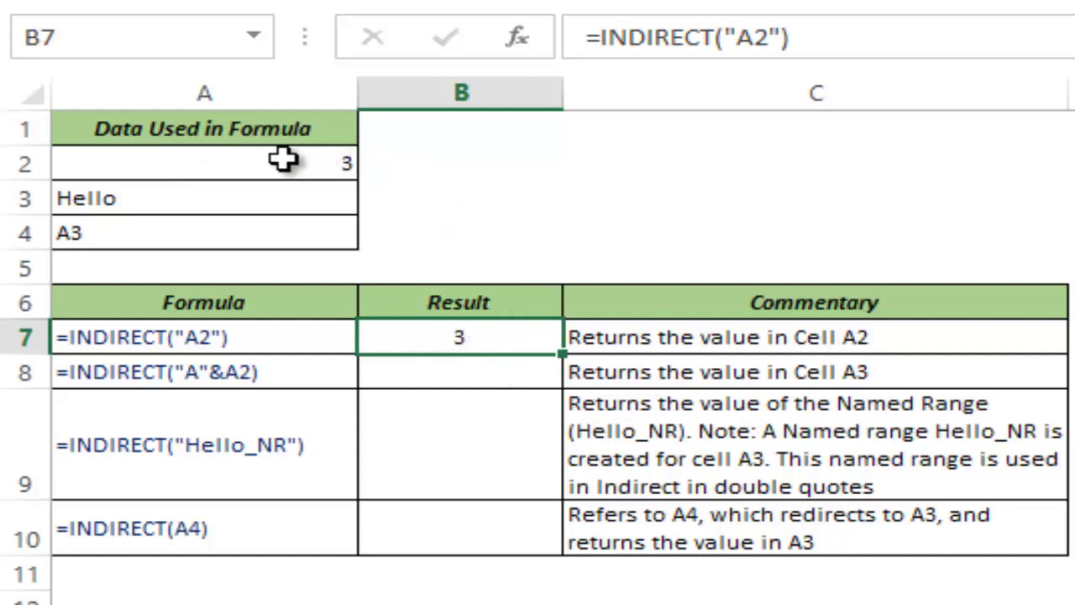
Type =INDIRECT("A"&A2) into cell B8, using a reference to A2.
click(443, 373)
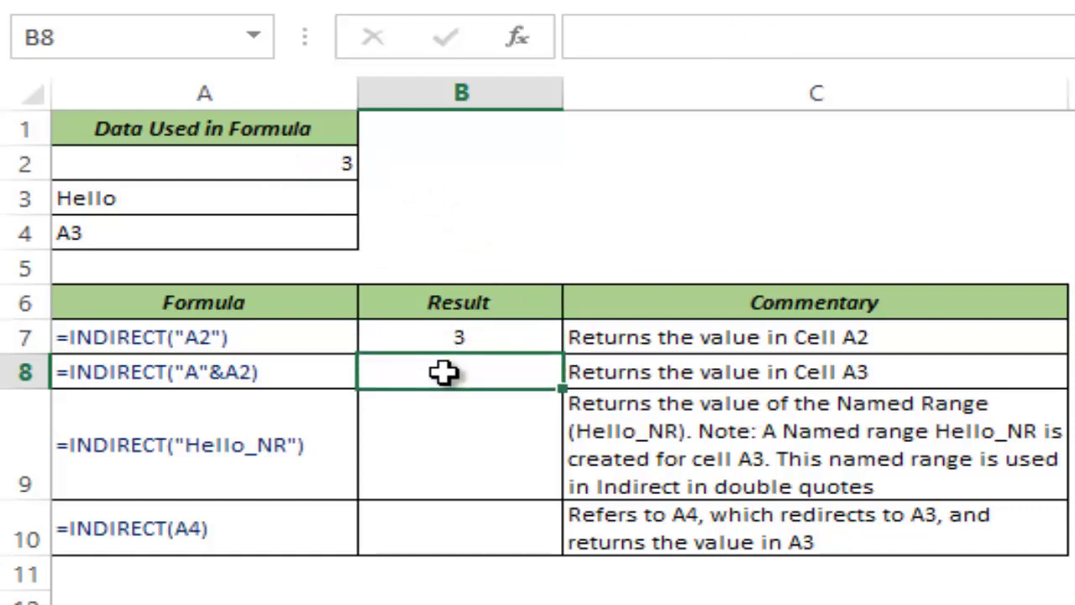
double_click(444, 374)
text(=In)
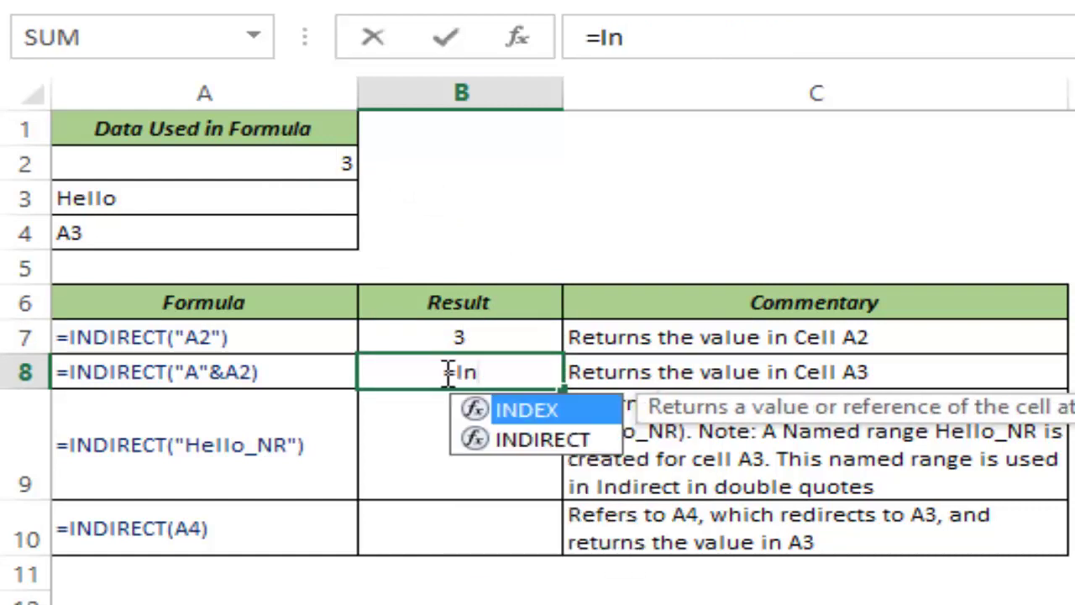
text(direc)
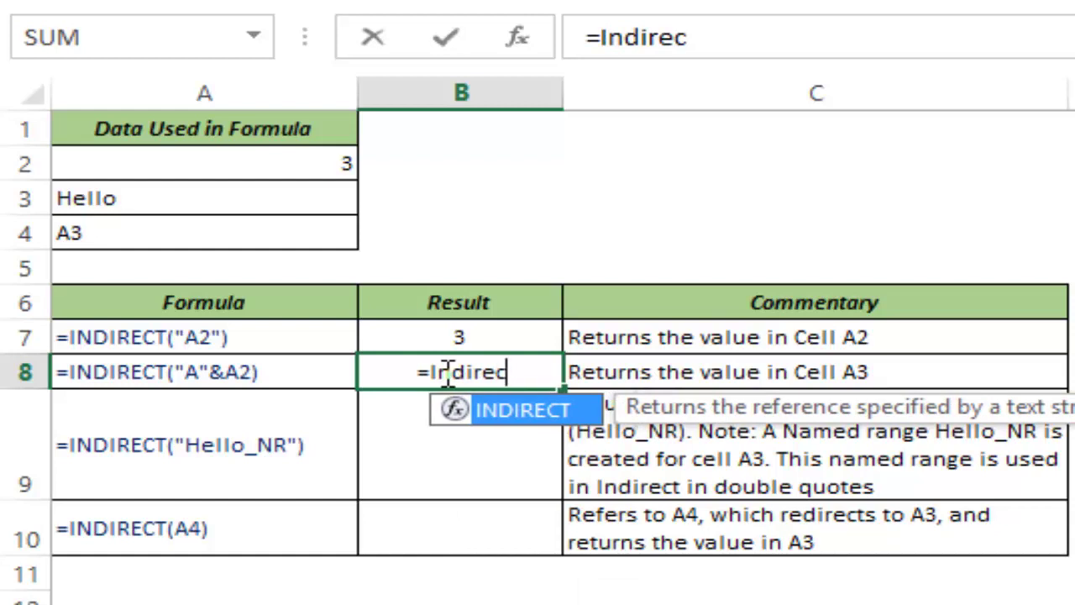
key(Tab)
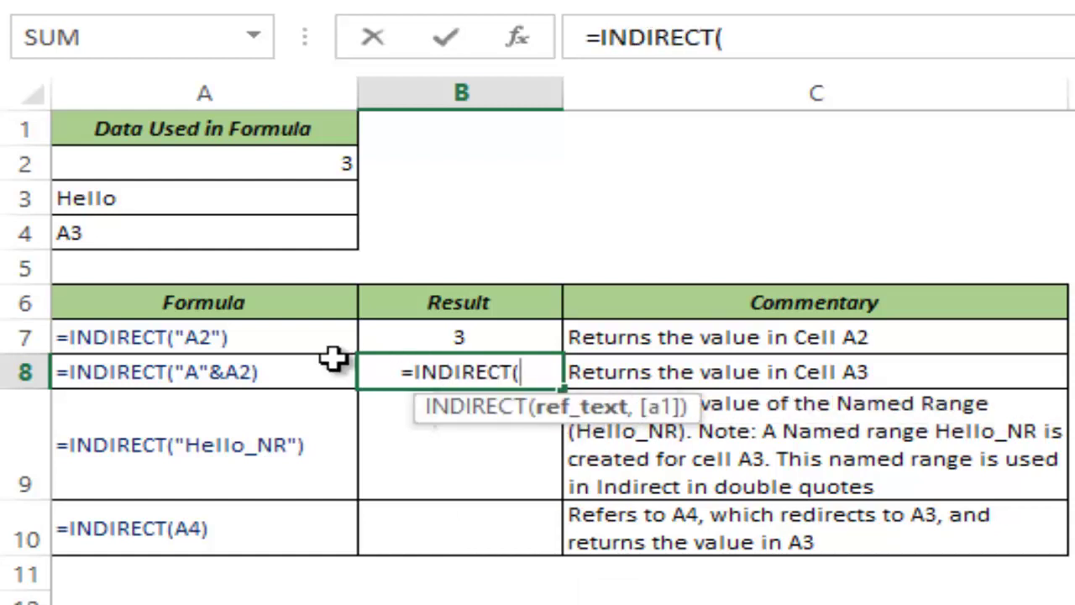
text("A)
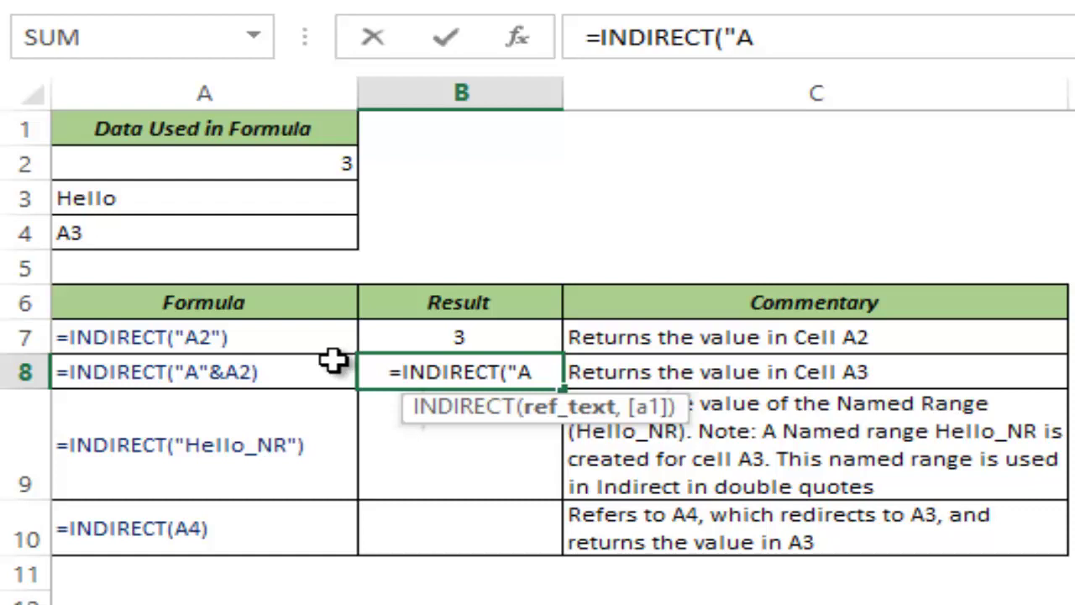
text(")
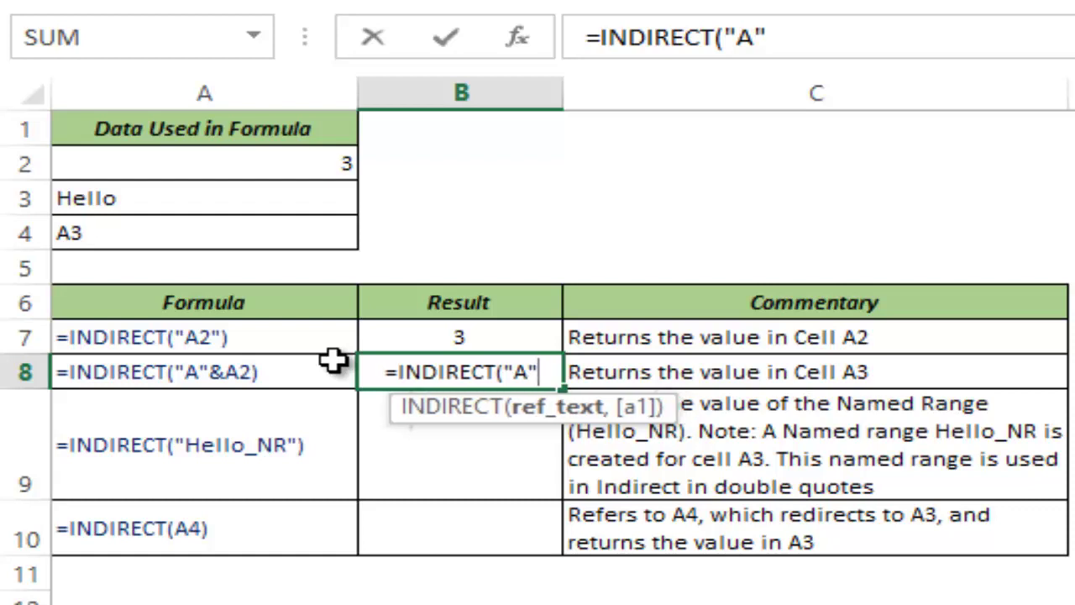
text(&)
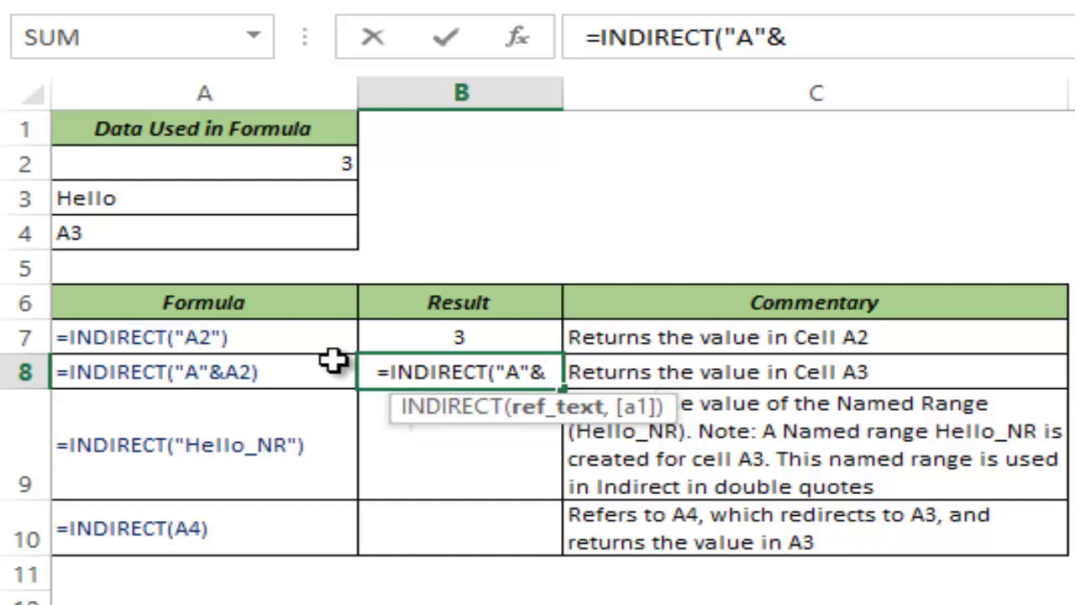
click(246, 163)
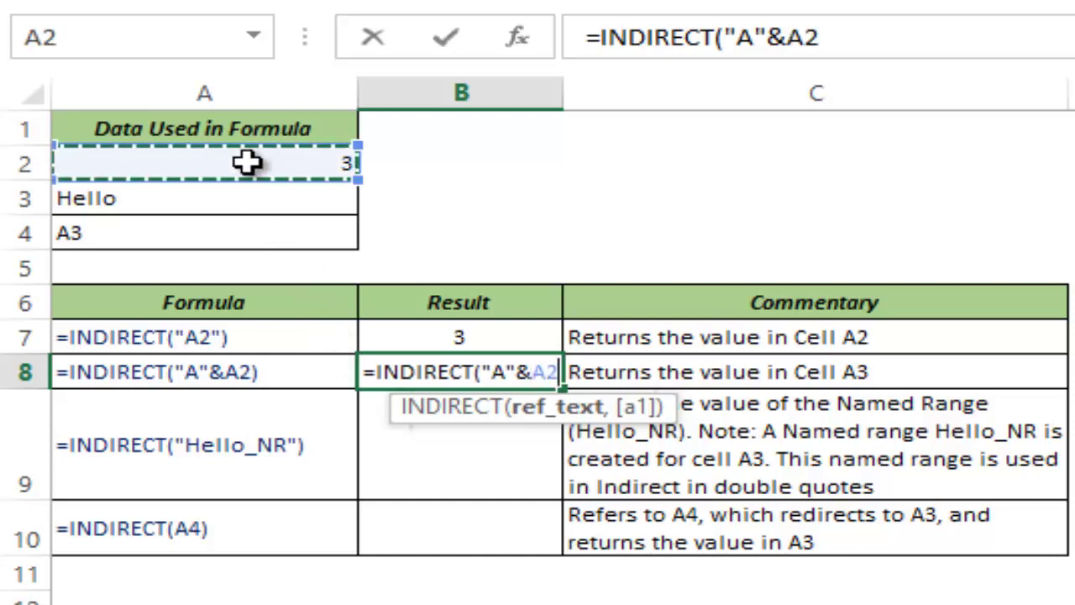
text())
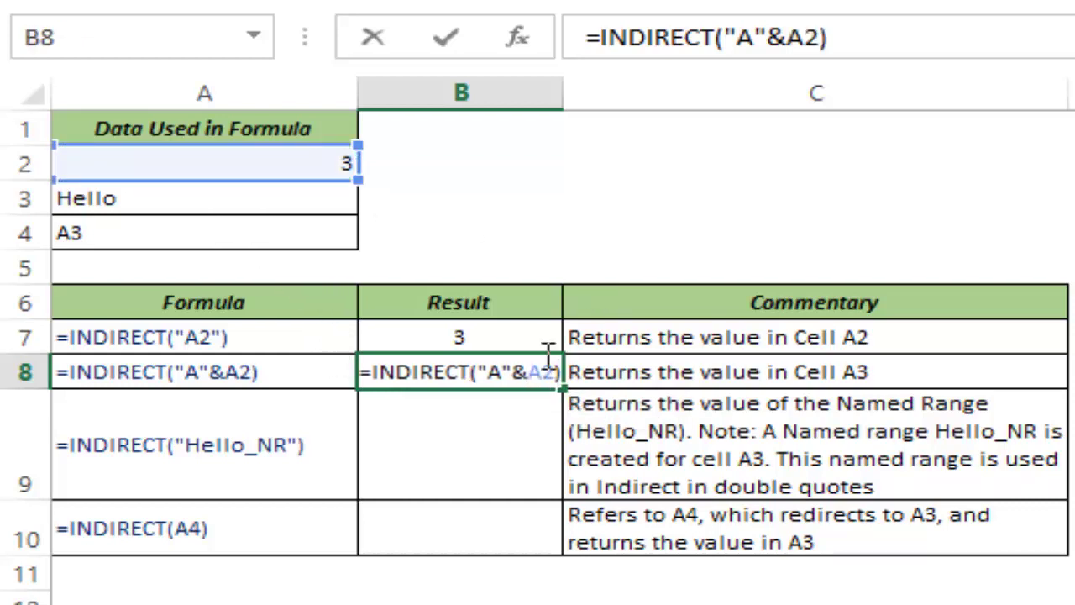
Preview that "A"&A2 evaluates to A3, restore it, and commit B8 showing Hello.
drag(489, 370, 542, 372)
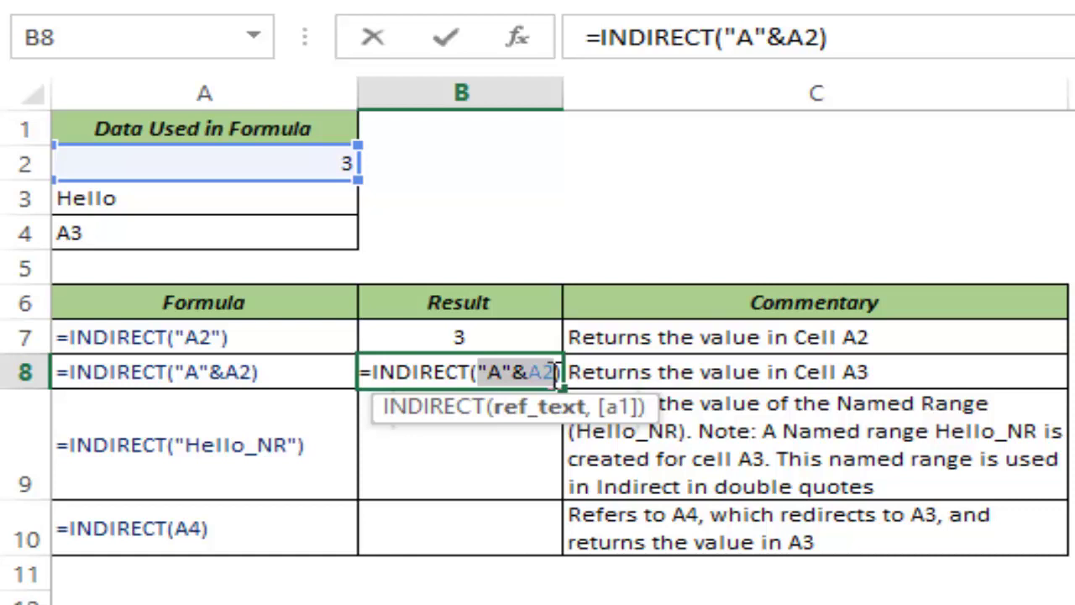
key(F9)
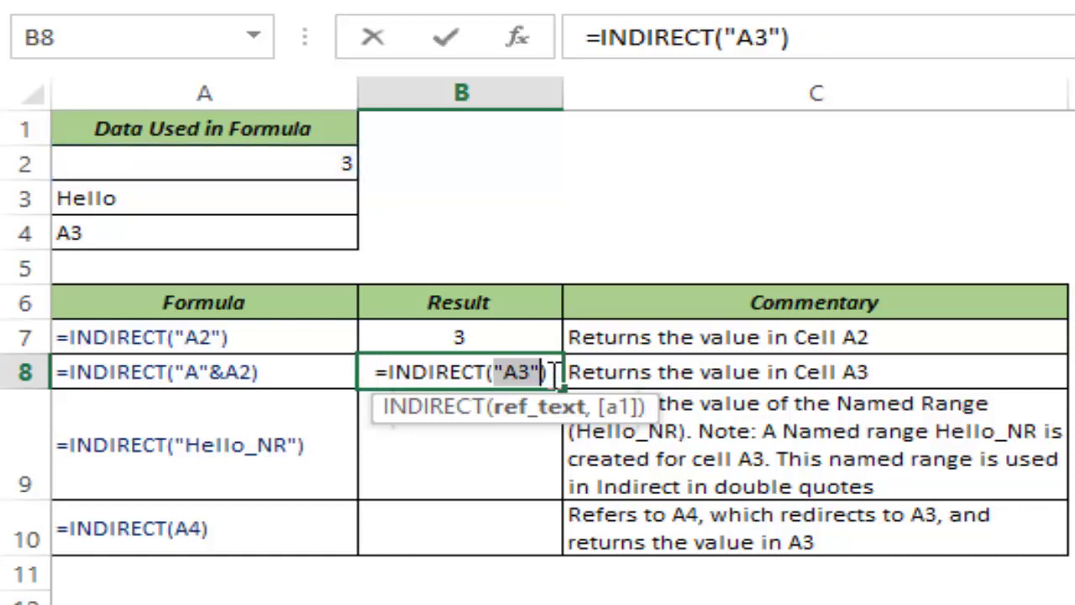
text("A"&)
click(254, 183)
key(ctrl+Return)
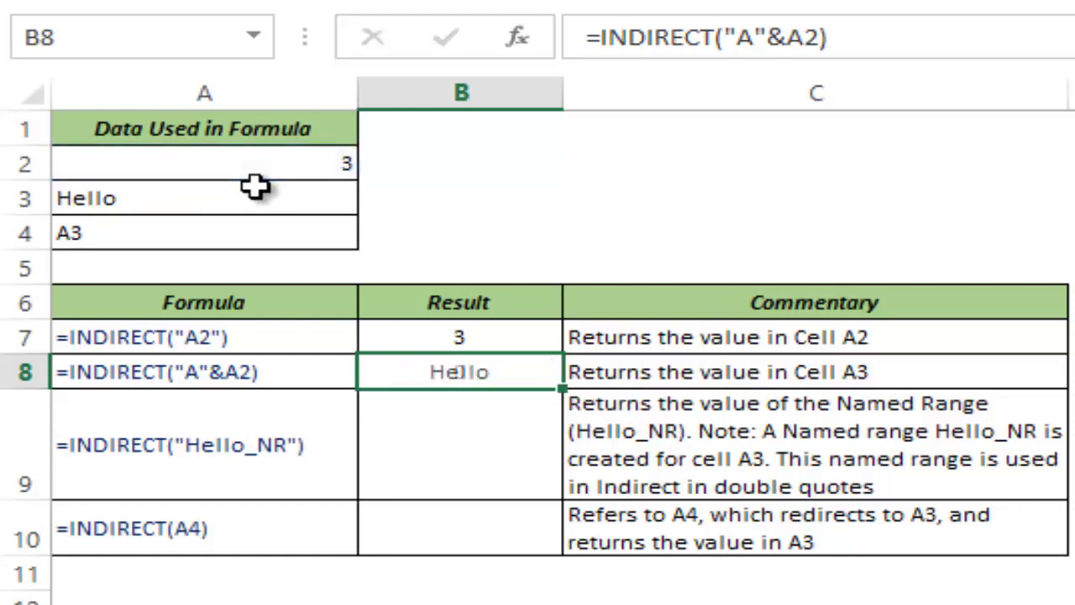
click(484, 448)
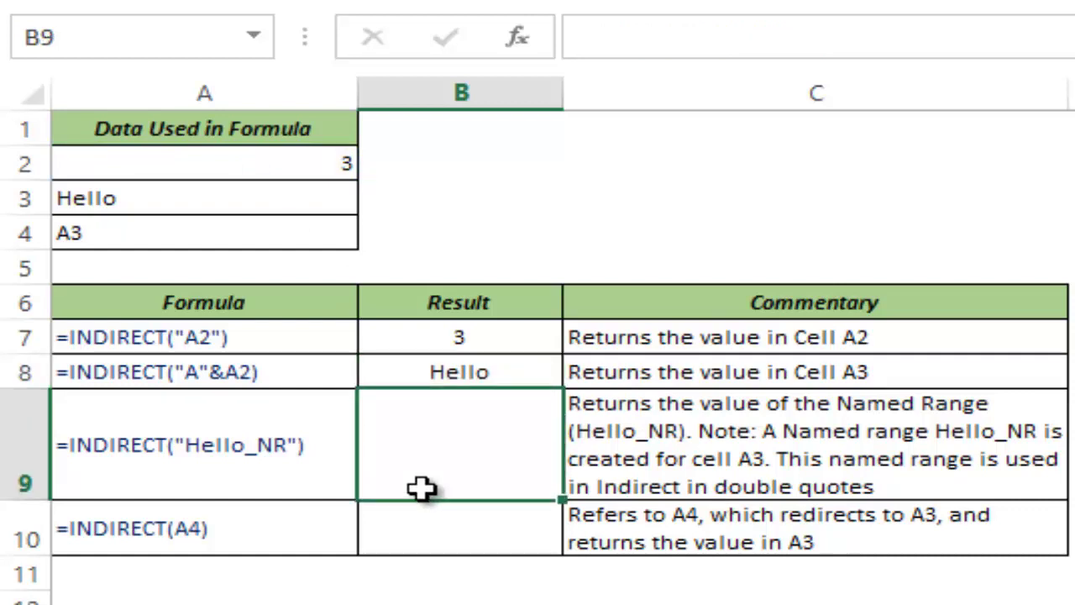
click(174, 198)
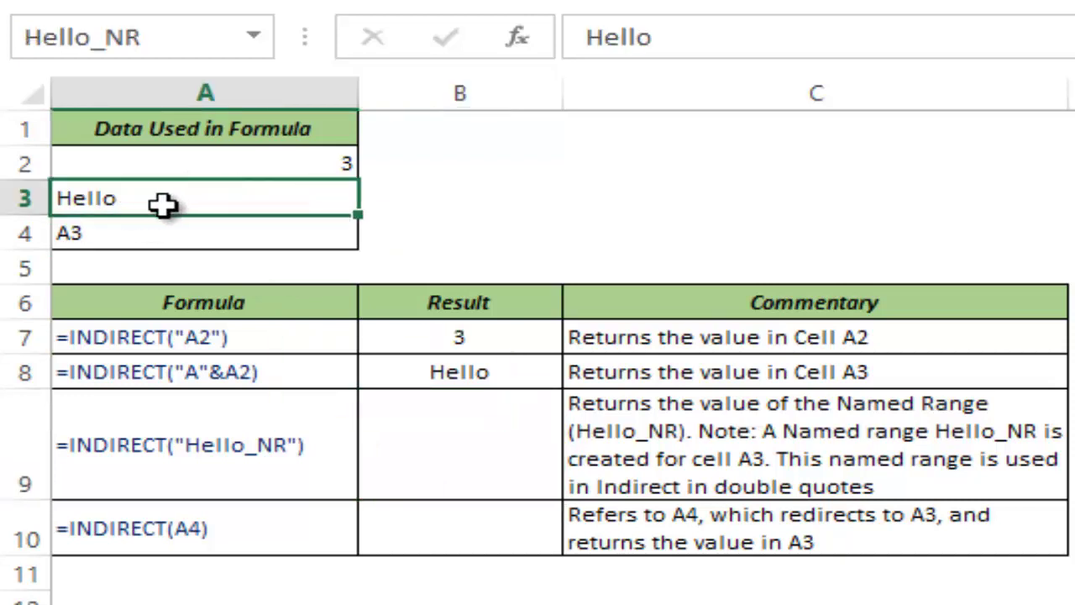
click(148, 39)
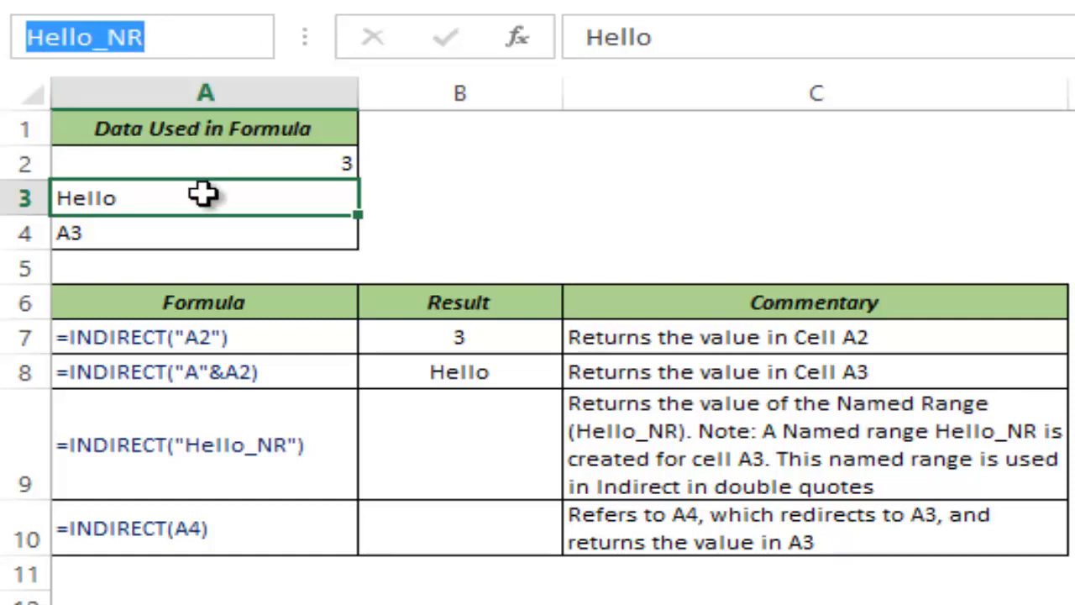
click(202, 194)
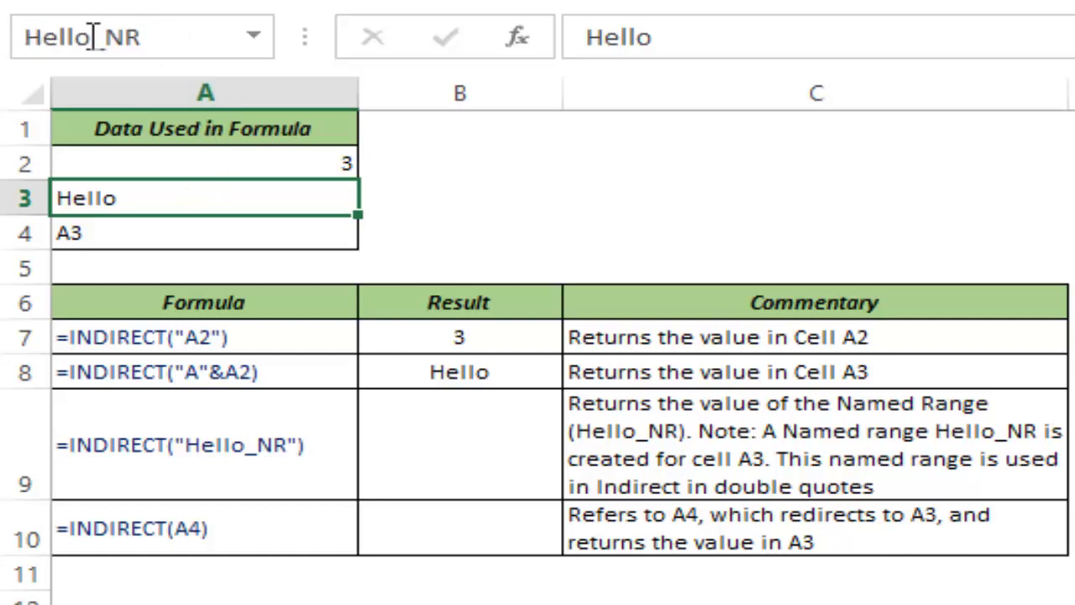
Enter =INDIRECT("Hello_NR") in cell B9 so it returns Hello.
click(496, 453)
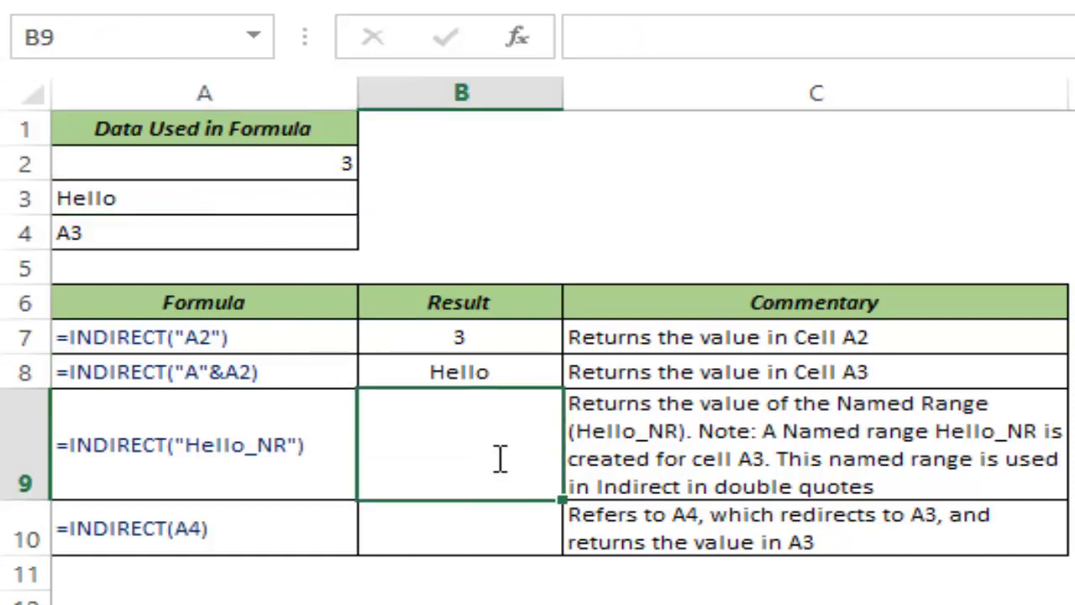
text(=indire)
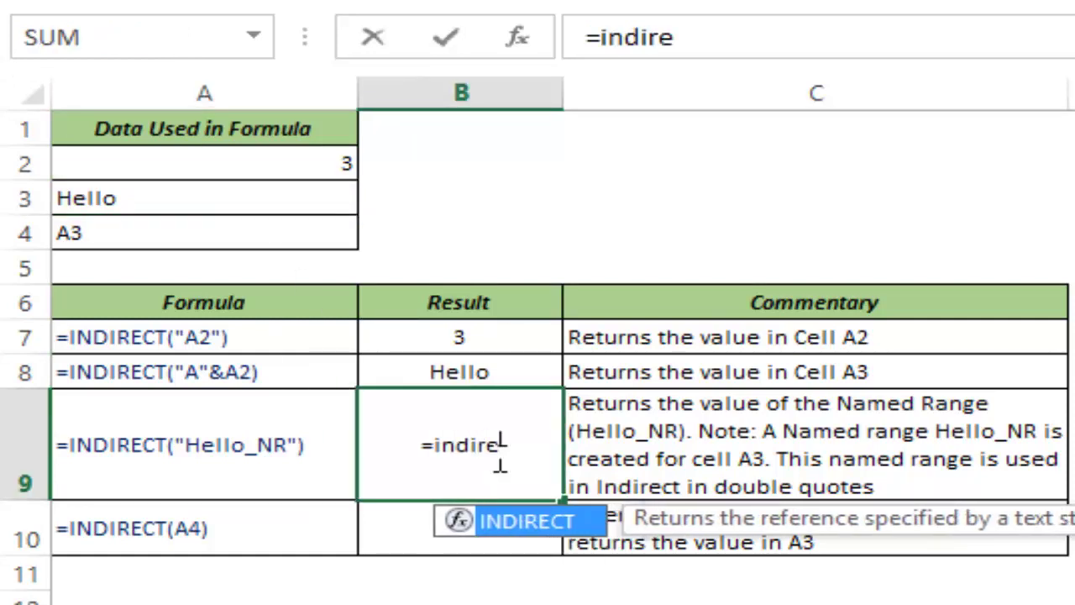
key(Tab)
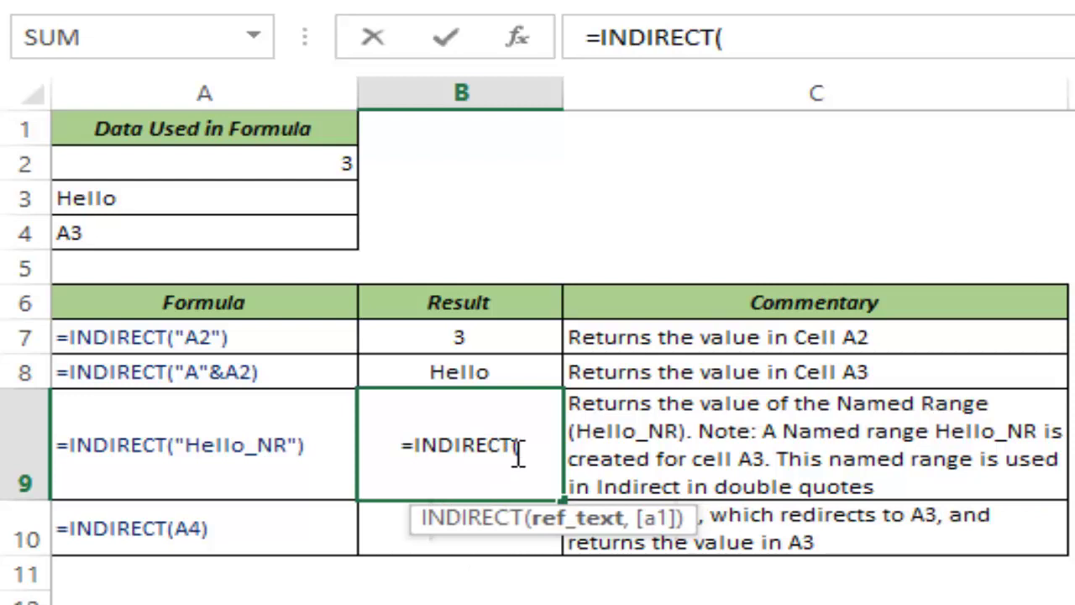
text("Hello)
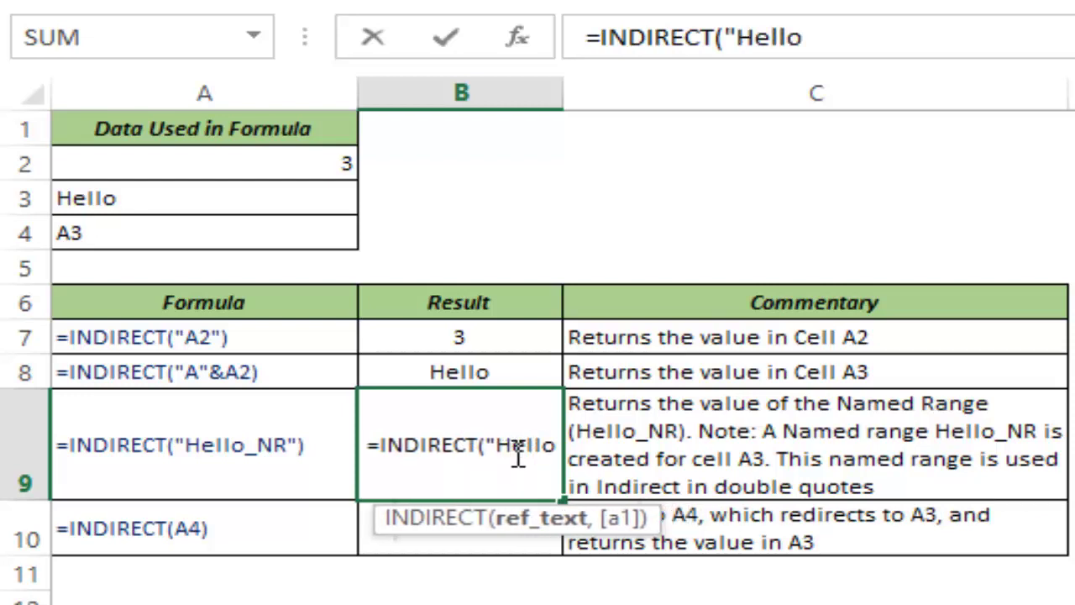
text(_NR)
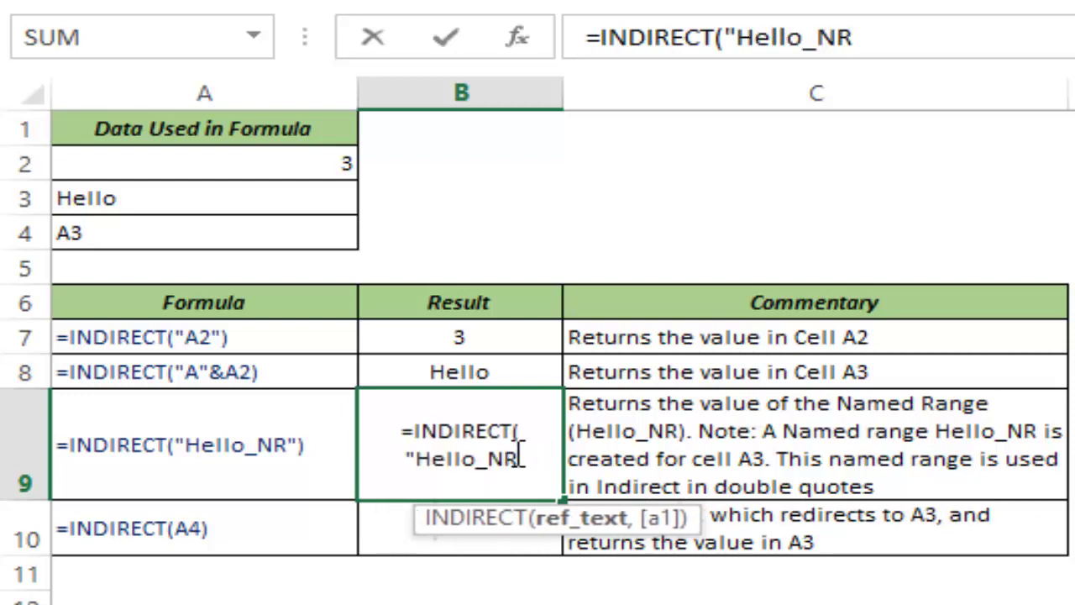
text("))
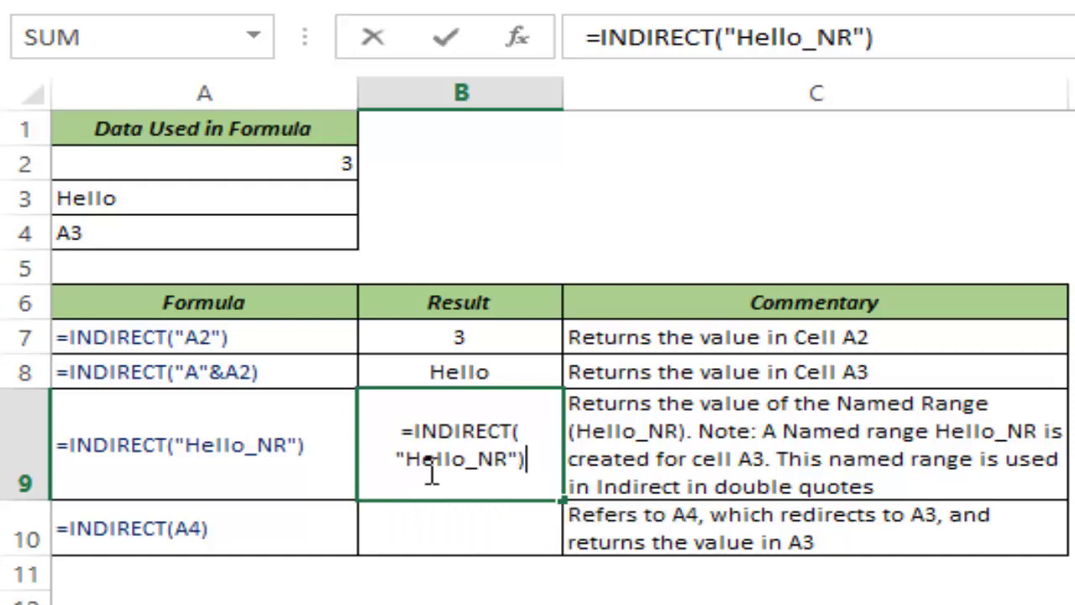
key(ctrl+Return)
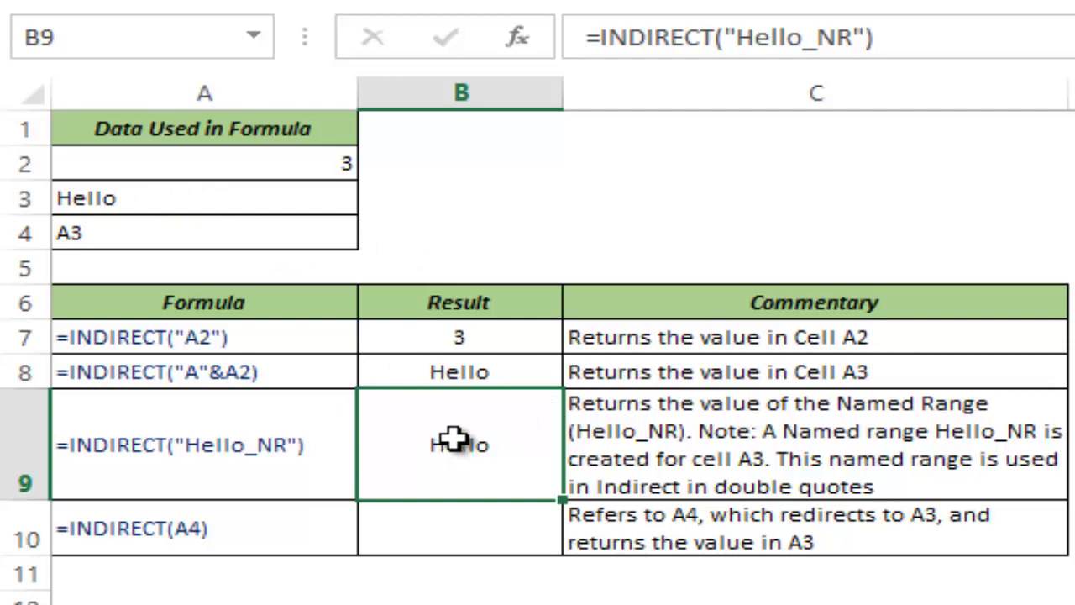
Type =INDIRECT(A4) into cell B10.
click(452, 538)
text(=In)
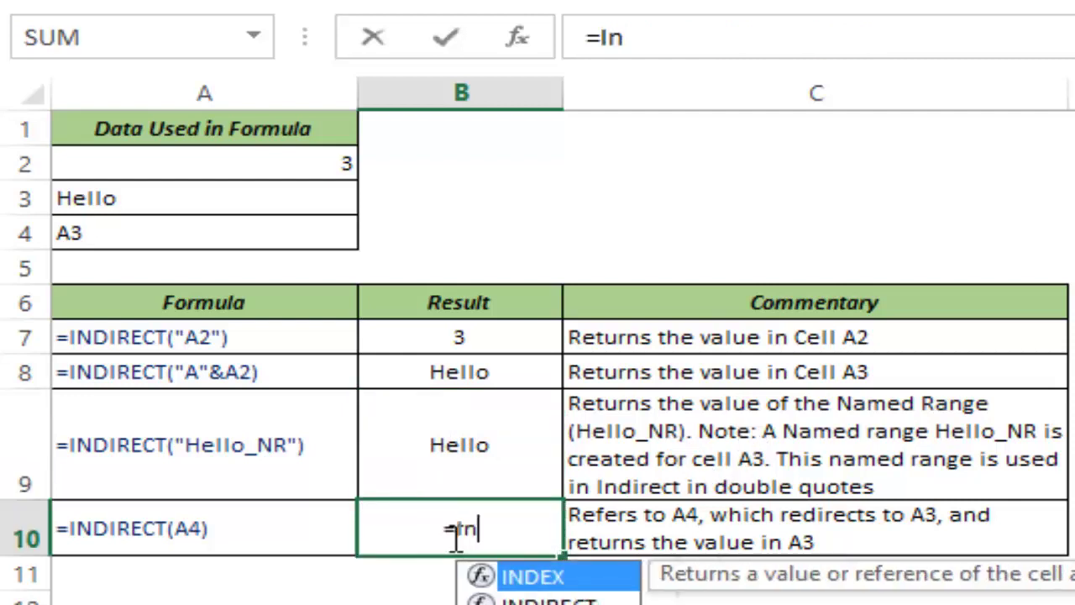
text(dire)
key(Tab)
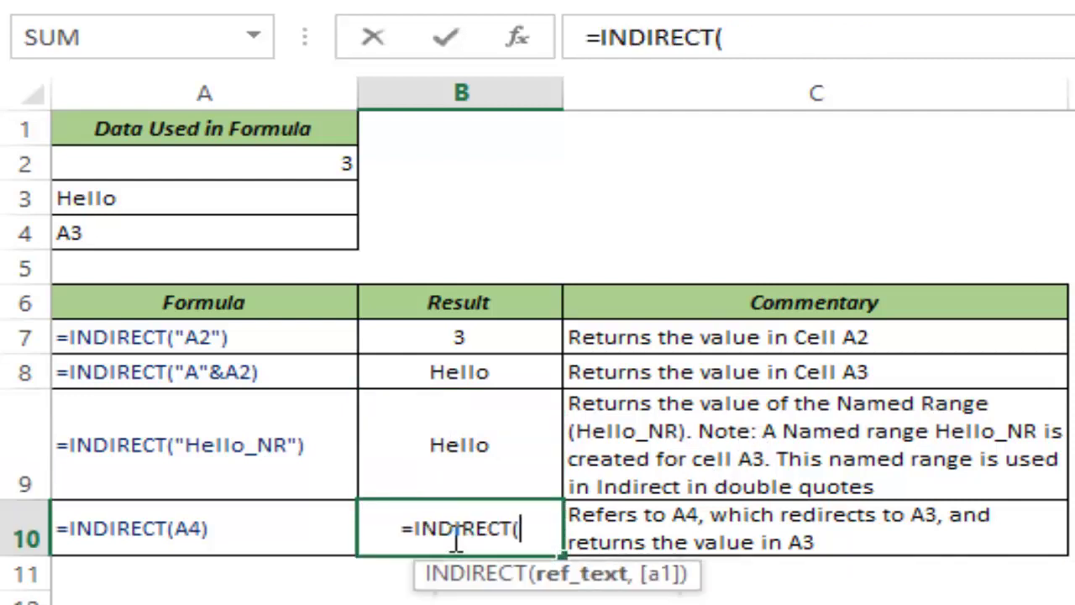
text(A4))
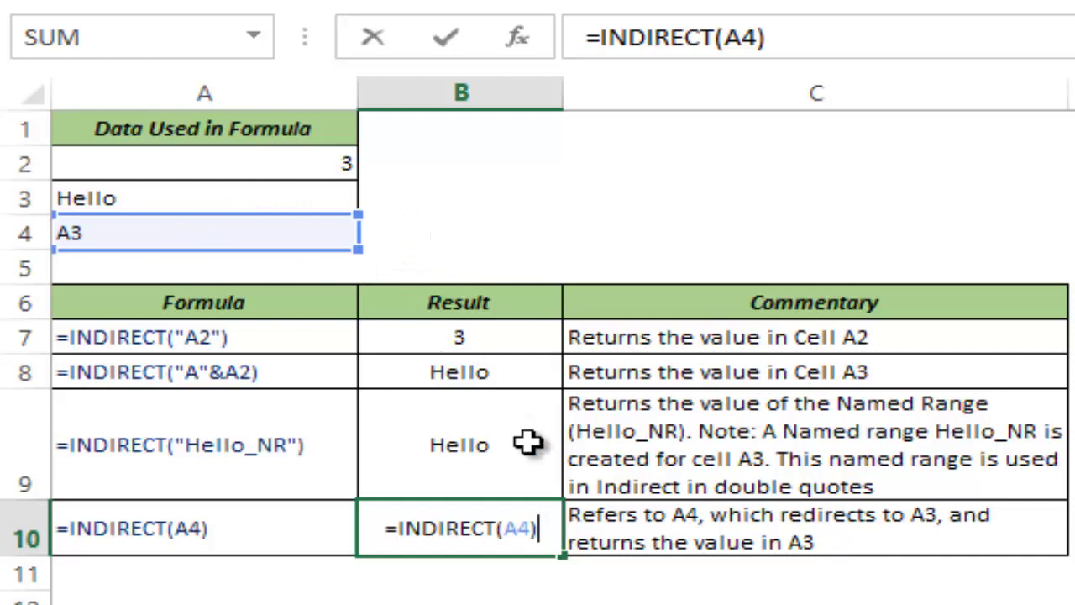
Briefly swap A4 for "A3", restore A4, and commit B10 showing Hello.
drag(506, 530, 528, 529)
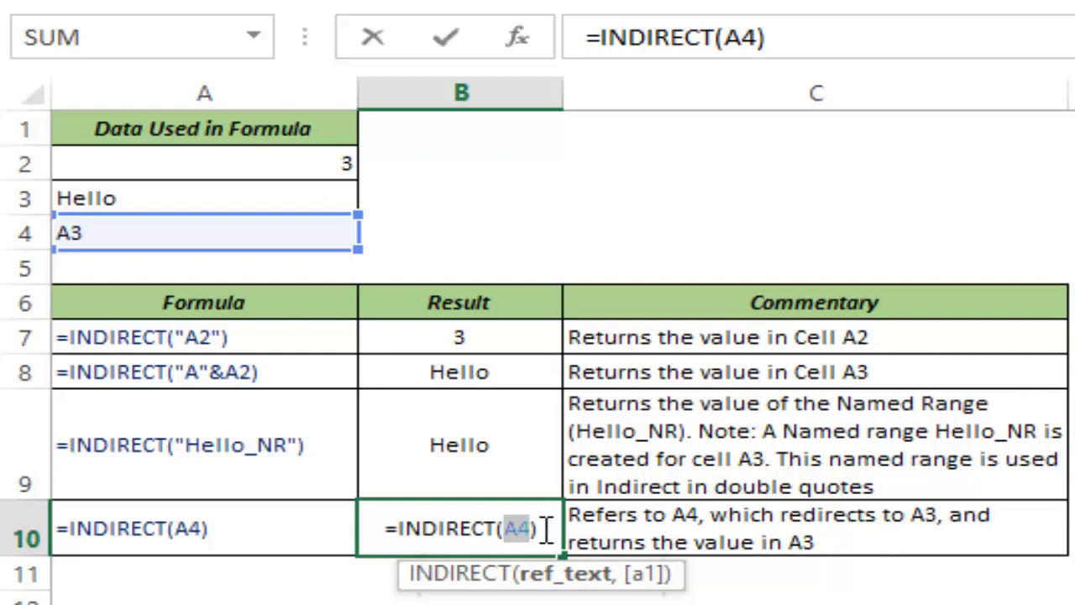
text("A3")
drag(545, 529, 499, 529)
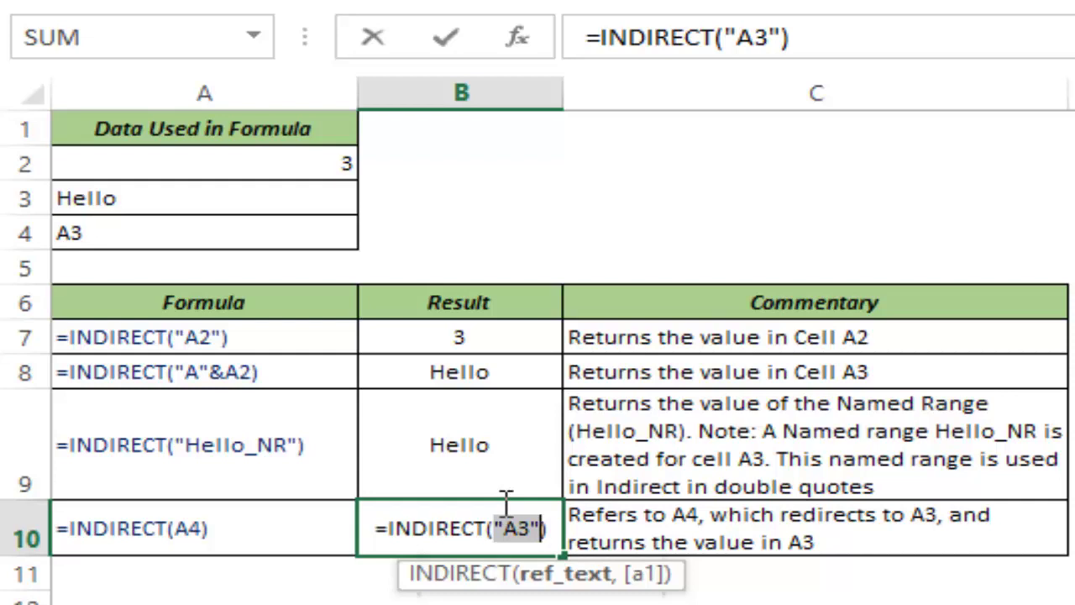
text(A4)
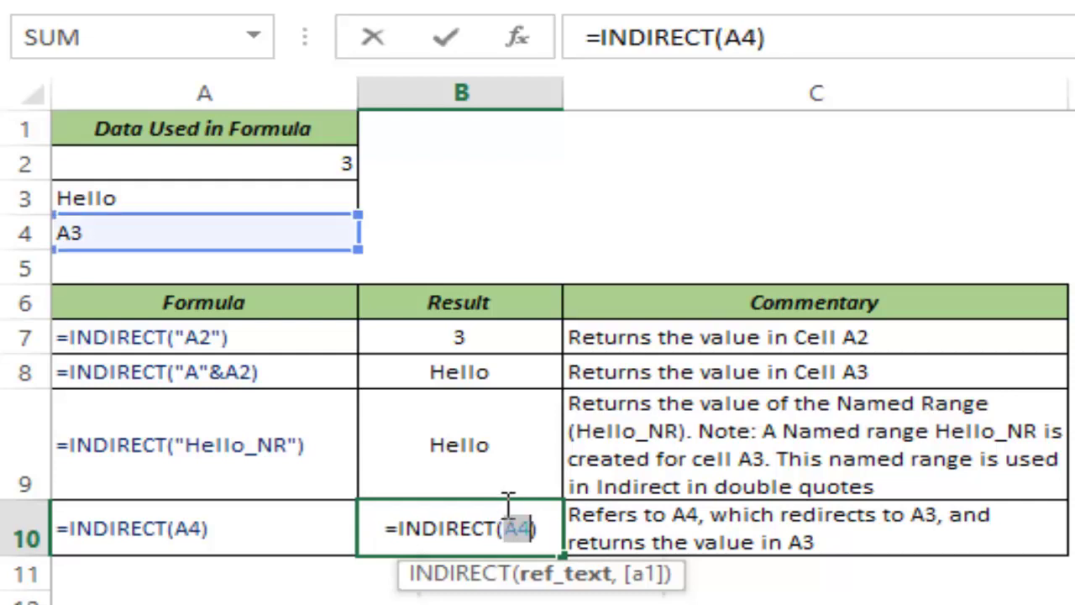
key(ctrl+Return)
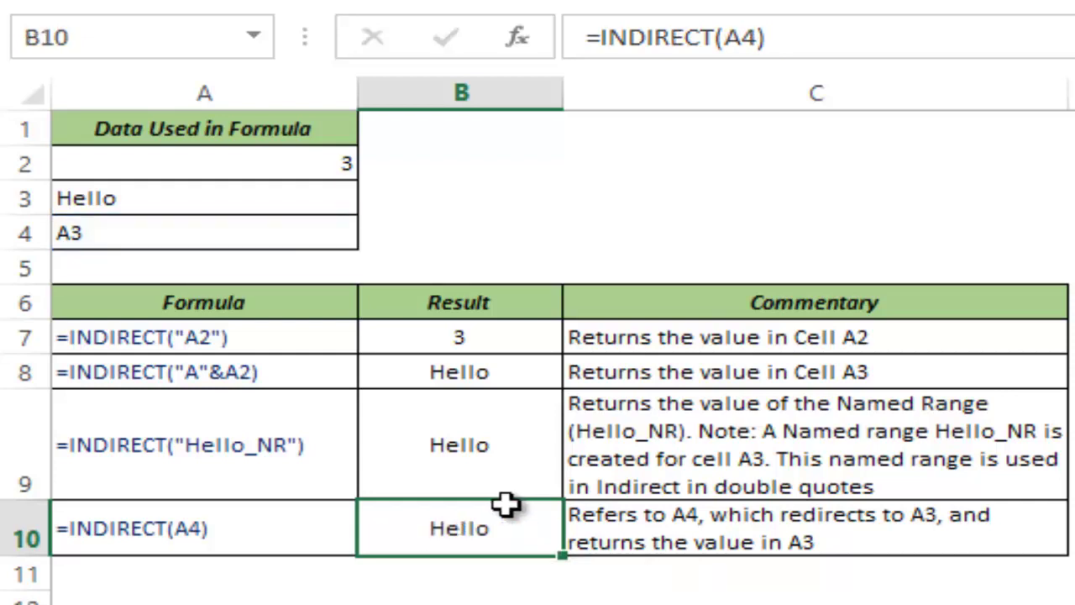